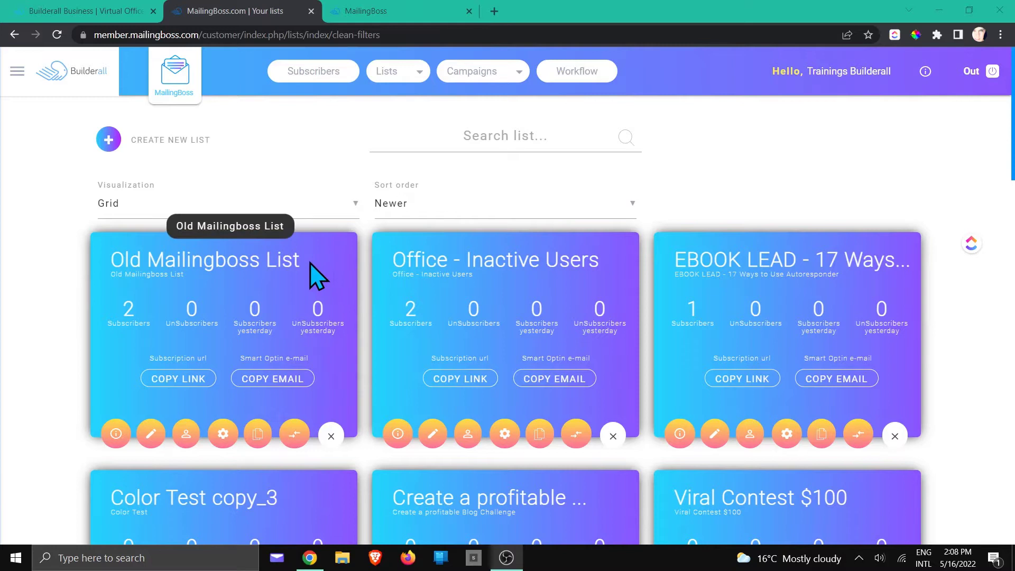
# - Highlight the Old Mailingboss List title on its card in the legacy lists grid
pyautogui.moveTo(310, 263); pyautogui.dragTo(117, 265)
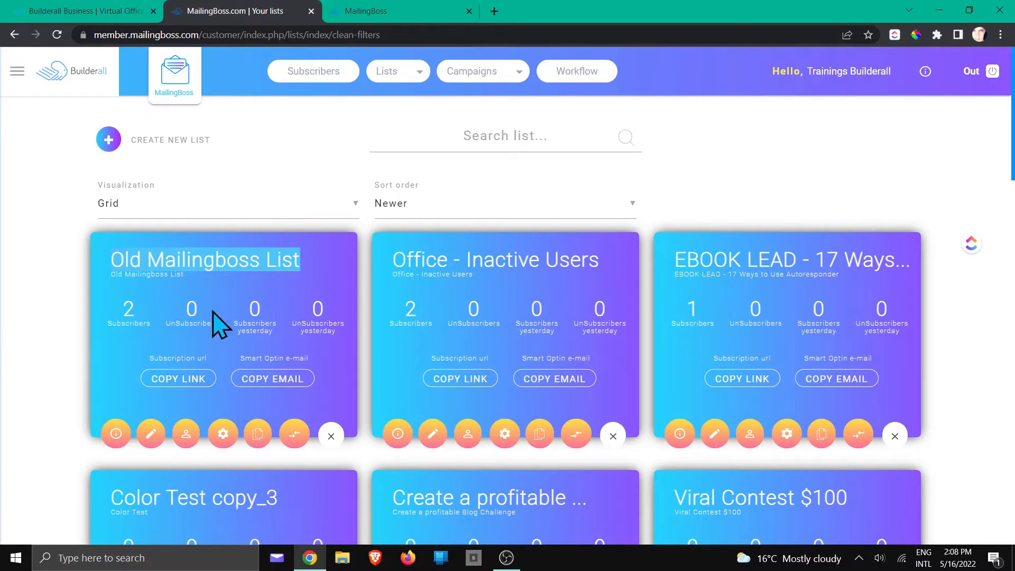
# - Export the Old Mailingboss List's 2 subscribers as a CSV and dismiss the downloads bar
pyautogui.click(294, 439)
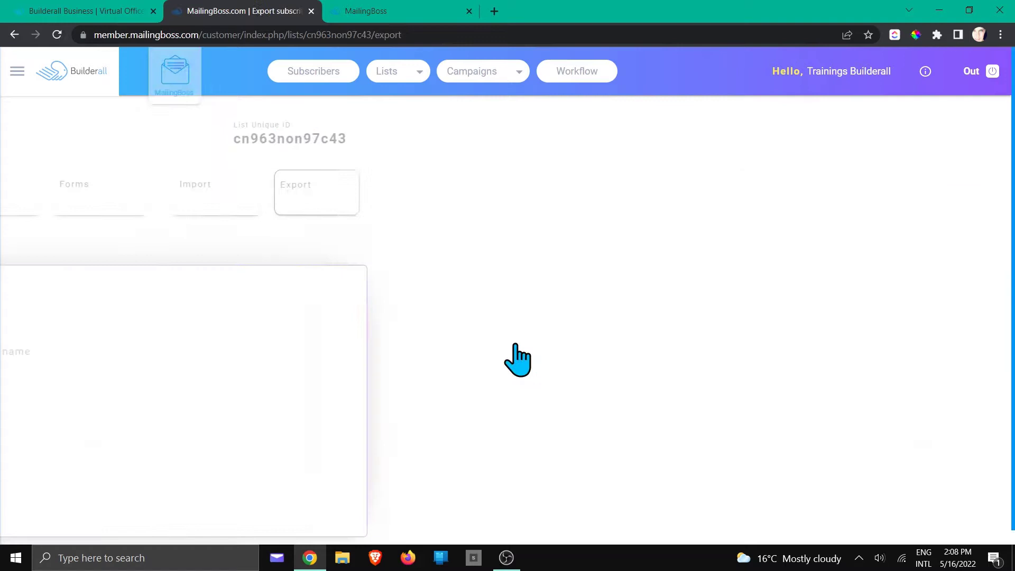
pyautogui.click(183, 500)
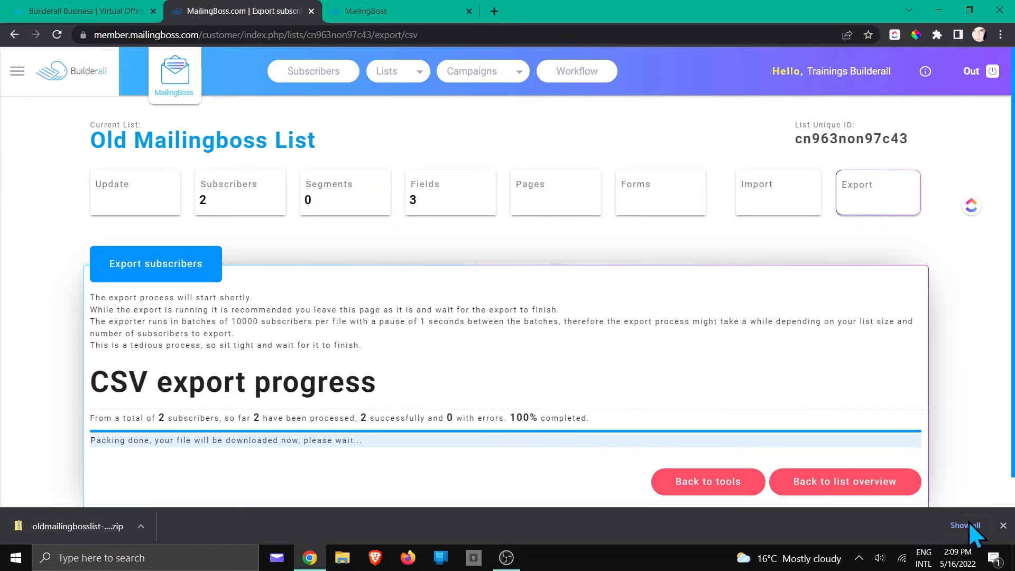
pyautogui.click(1003, 525)
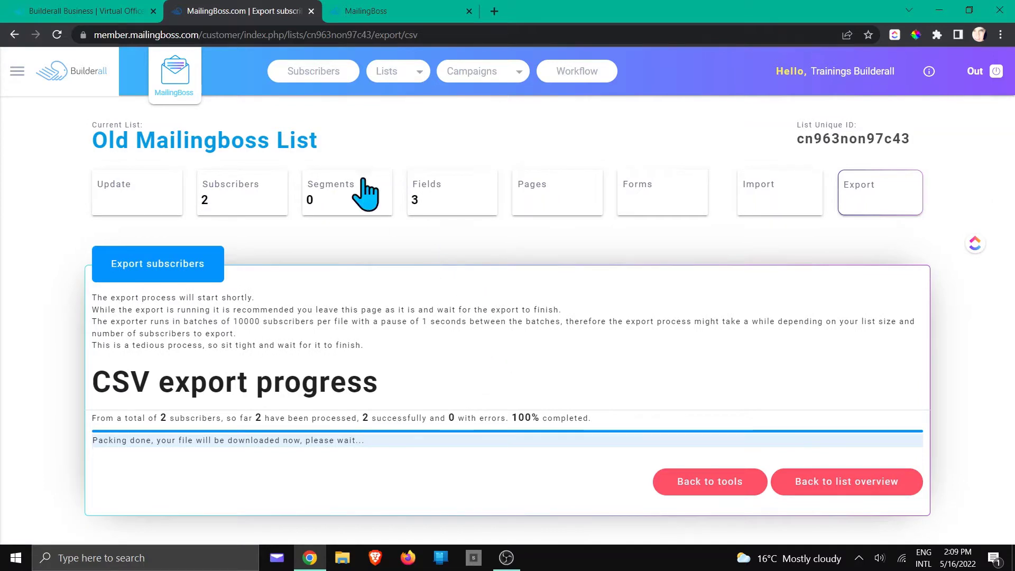
# - Close the legacy tab and import the Old Mailingboss List structure via Import list - Structure
pyautogui.click(311, 11)
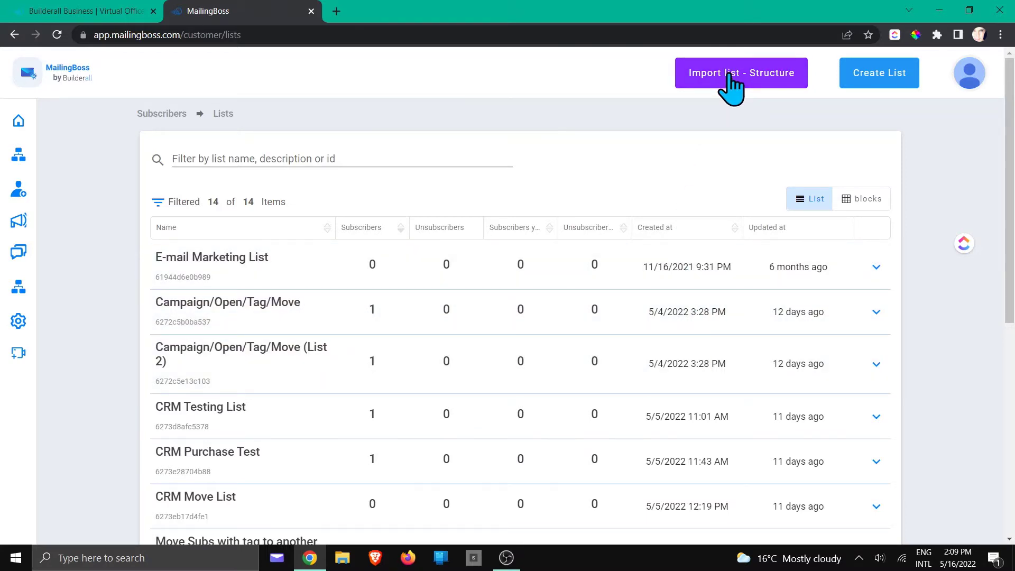
pyautogui.click(729, 74)
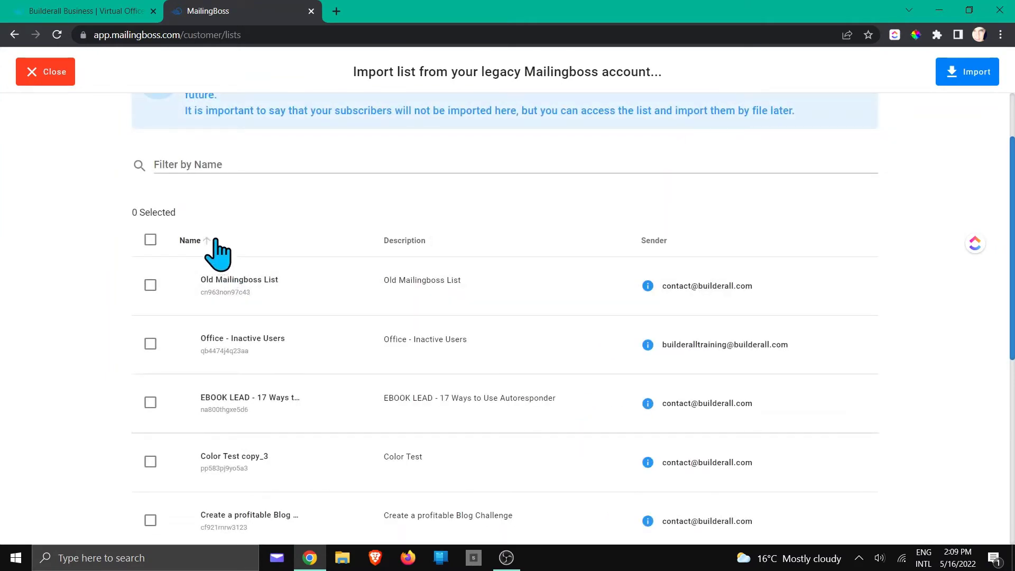
pyautogui.scroll(-3, 237, 274)
pyautogui.scroll(-2, 238, 272)
pyautogui.scroll(5, 244, 283)
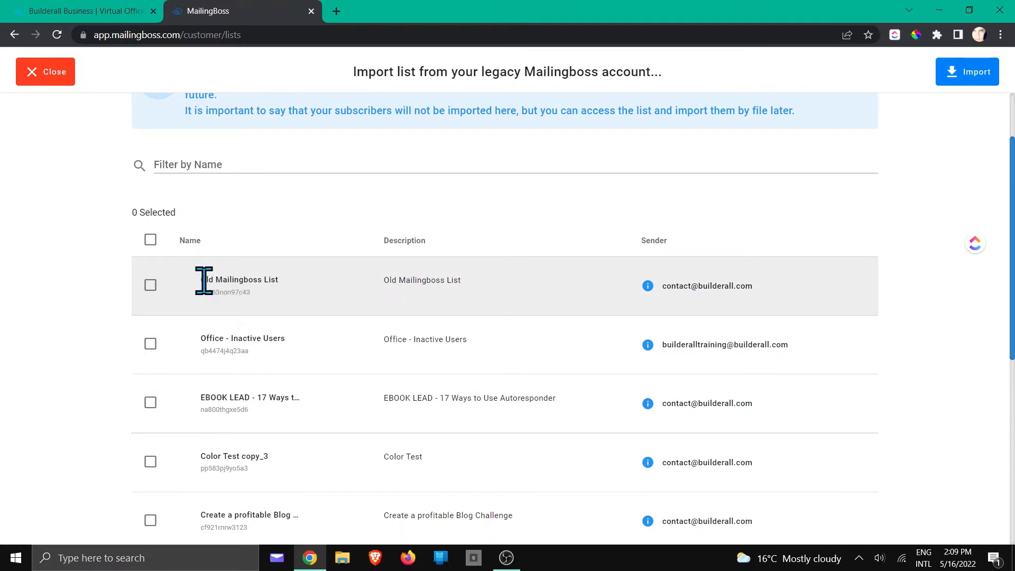
pyautogui.click(150, 284)
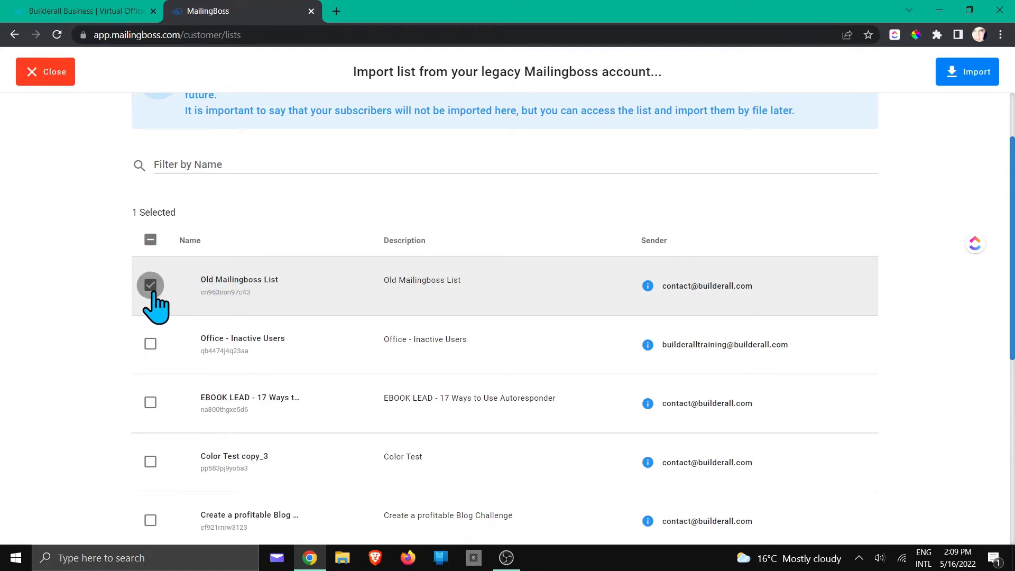
pyautogui.click(950, 74)
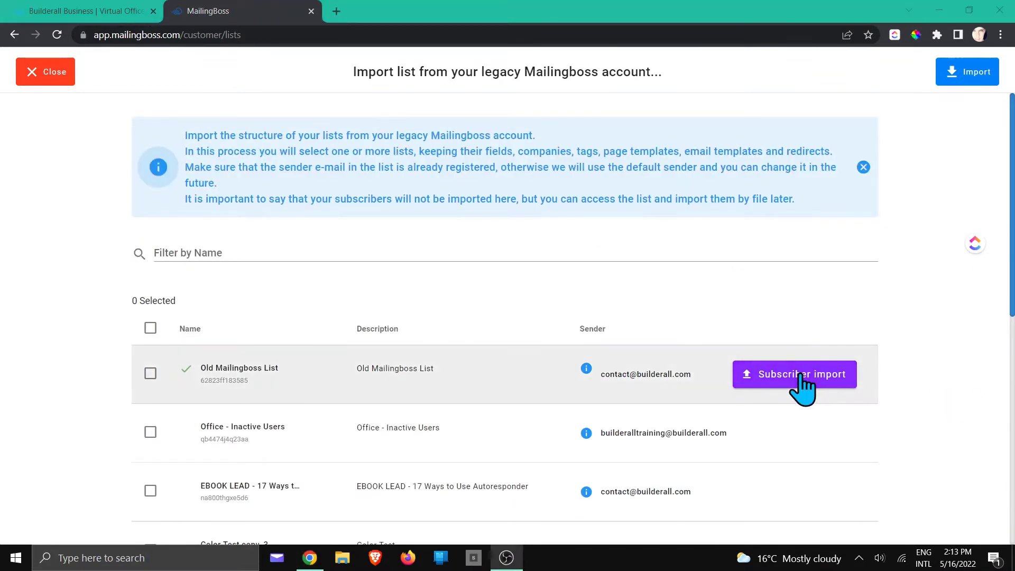
# - Start a subscriber import on Old Mailingboss List and choose part-1.csv from the Desktop
pyautogui.click(802, 387)
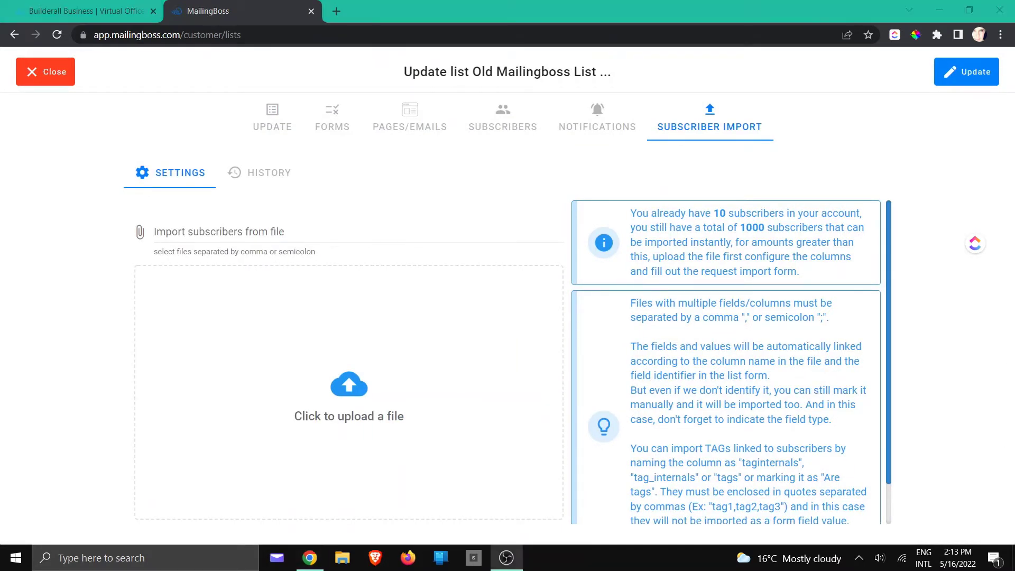
pyautogui.click(340, 386)
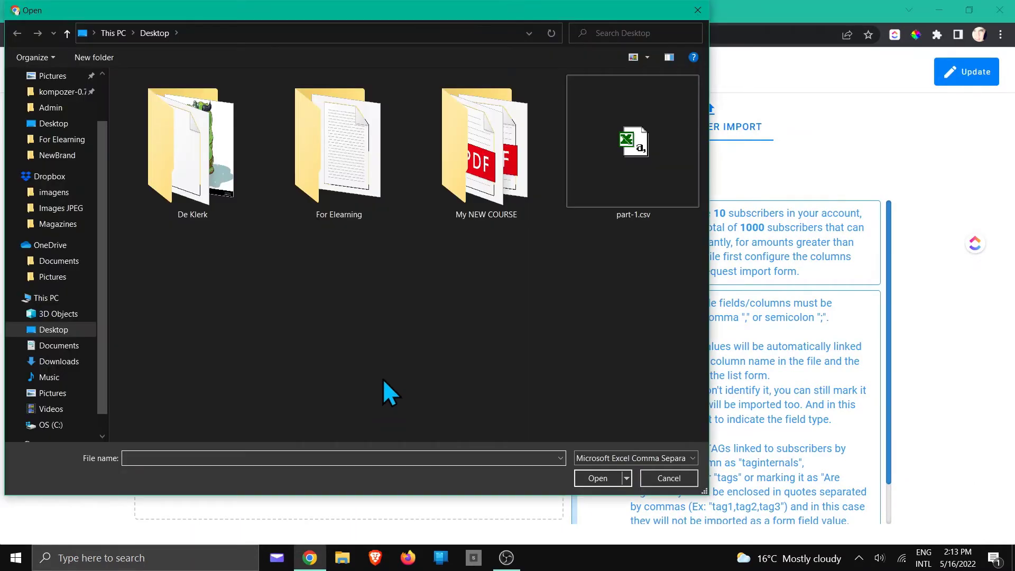
pyautogui.click(650, 158)
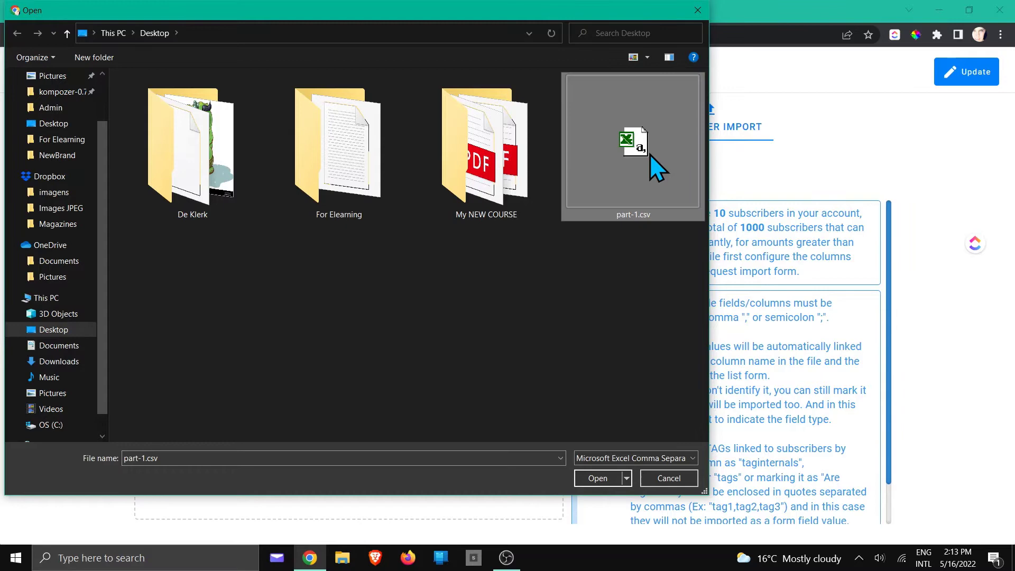
# - Attach part-1.csv, run the subscriber import, and exit the Update list screen
pyautogui.click(599, 479)
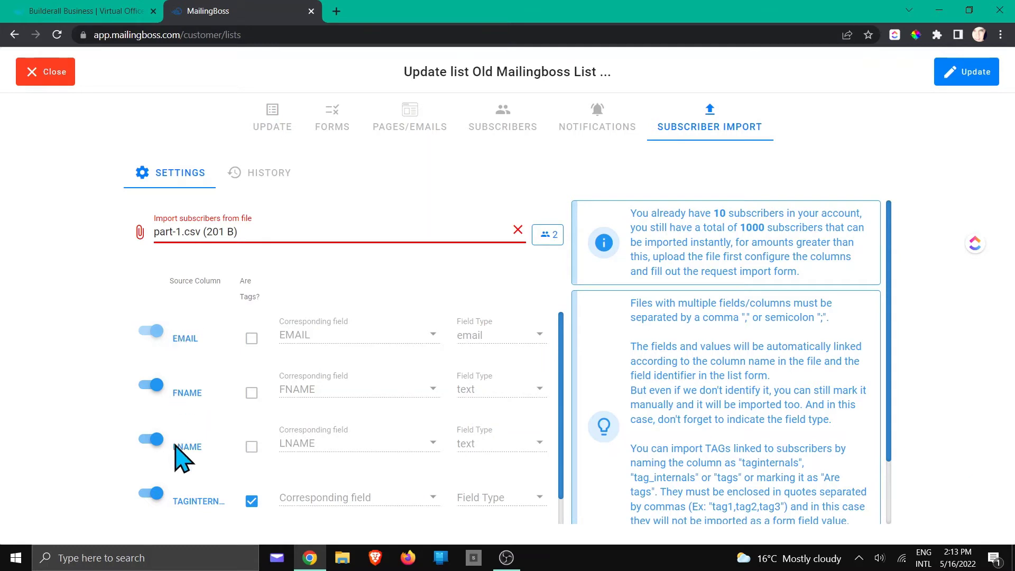
pyautogui.scroll(-1, 182, 481)
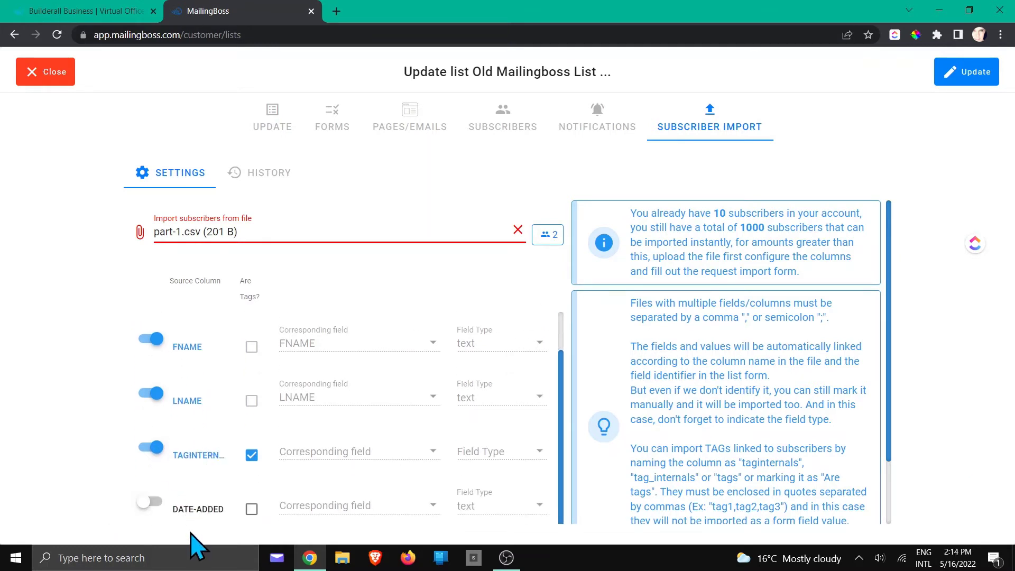
pyautogui.scroll(1, 437, 404)
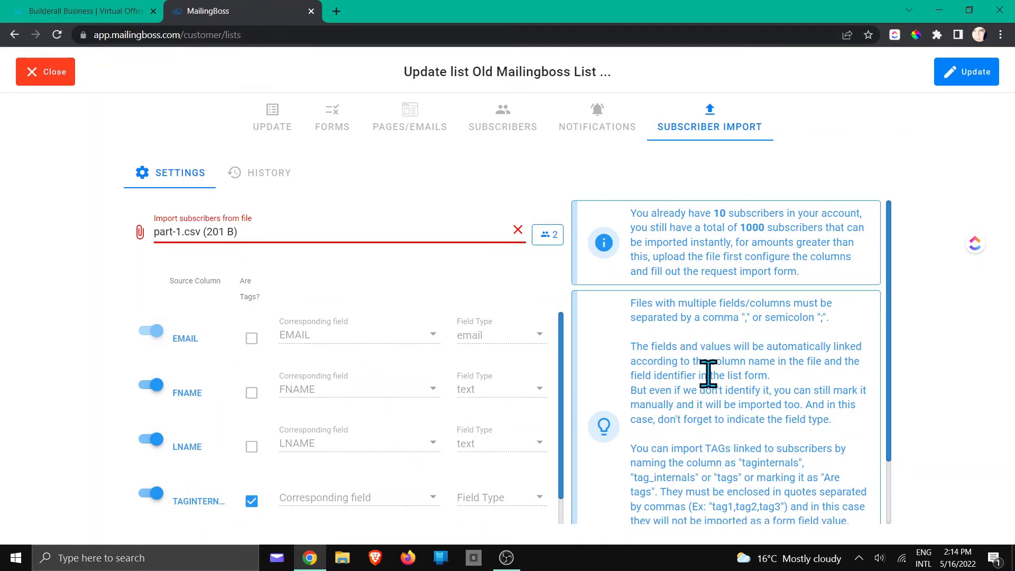
pyautogui.scroll(-2, 718, 383)
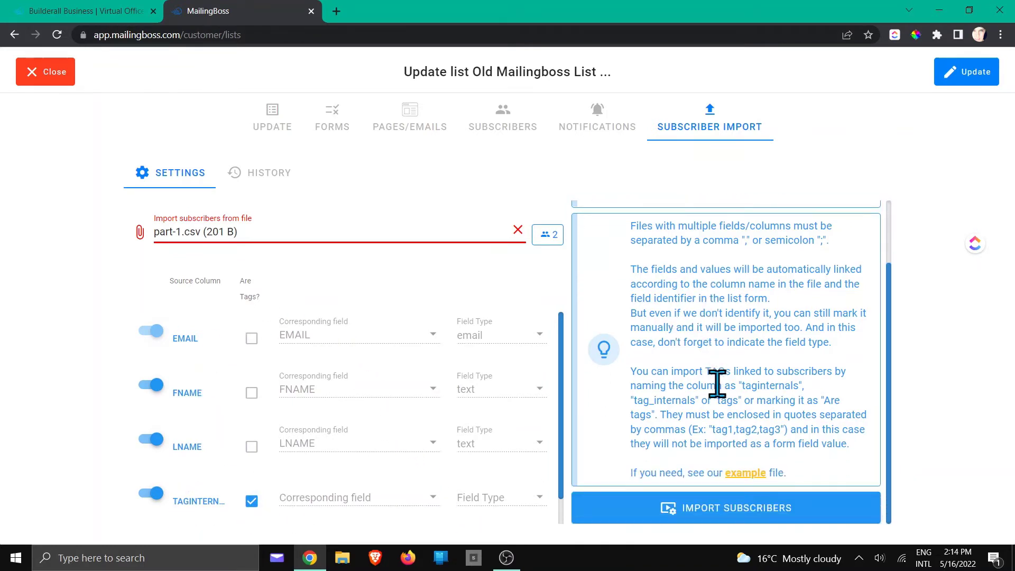
pyautogui.click(732, 509)
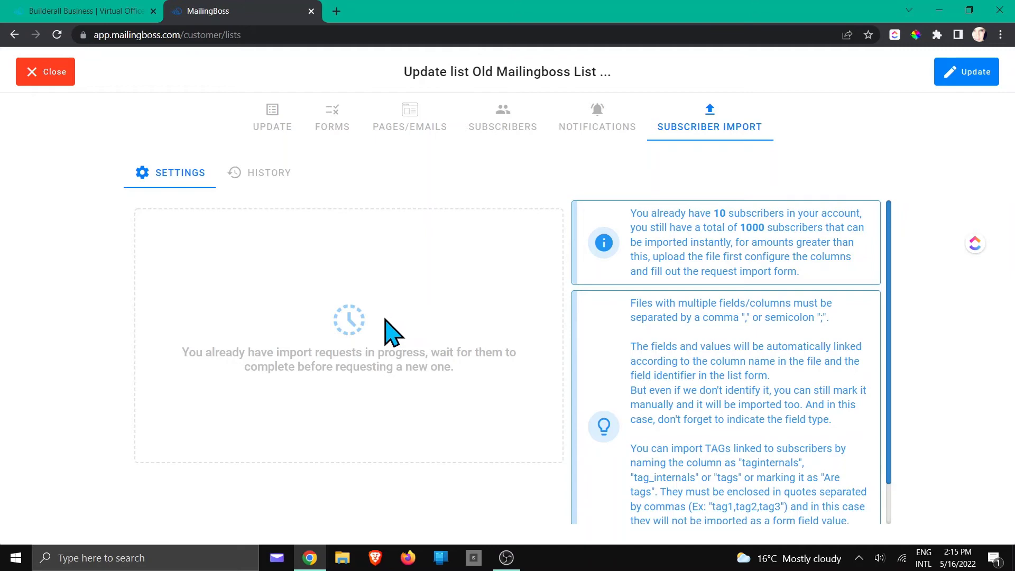
pyautogui.scroll(-1, 587, 365)
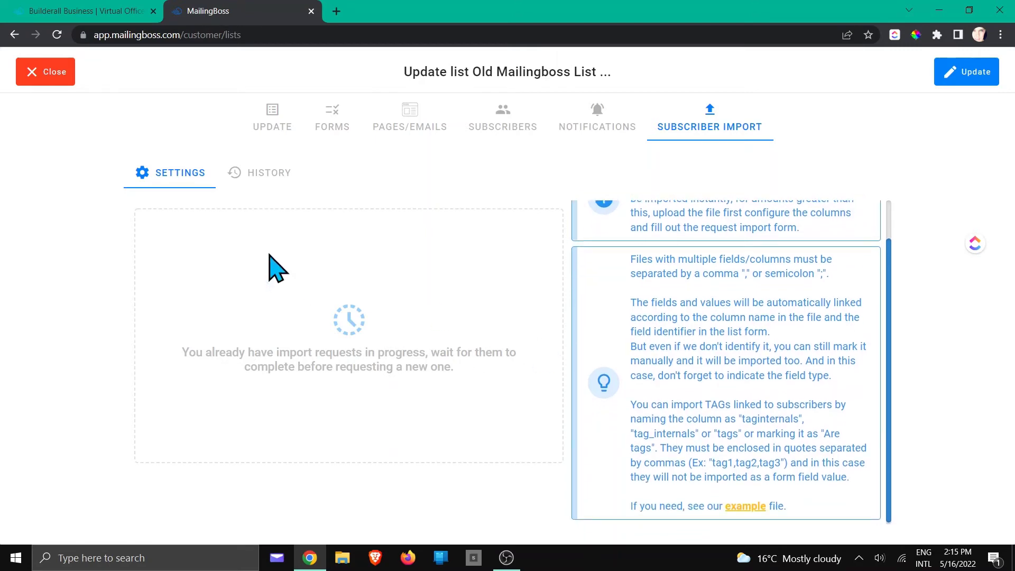
pyautogui.click(54, 79)
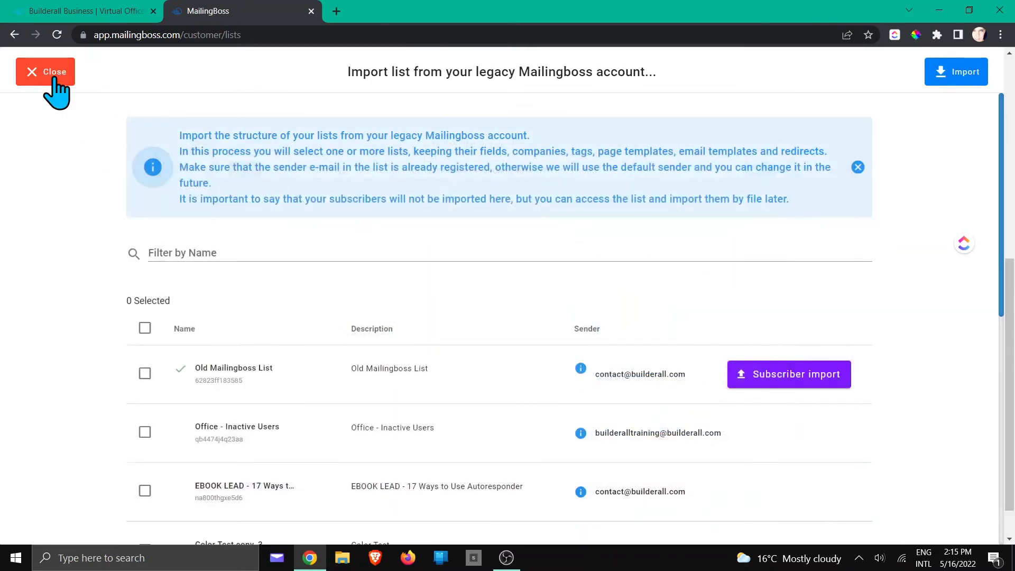
# - Reload the lists and view Old Mailingboss List's subscribers, showing 2 confirmed imported contacts
pyautogui.click(56, 75)
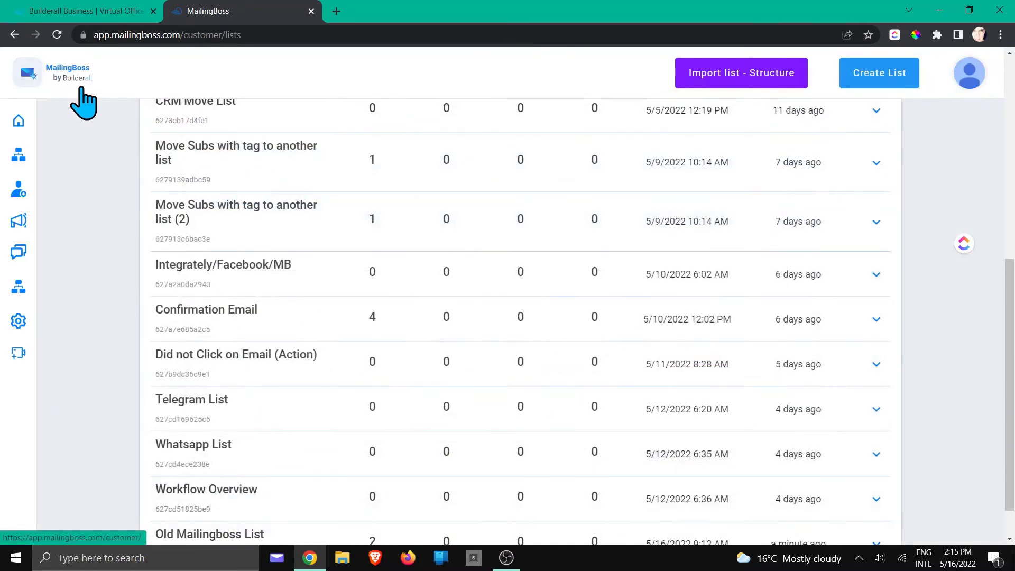
pyautogui.click(57, 35)
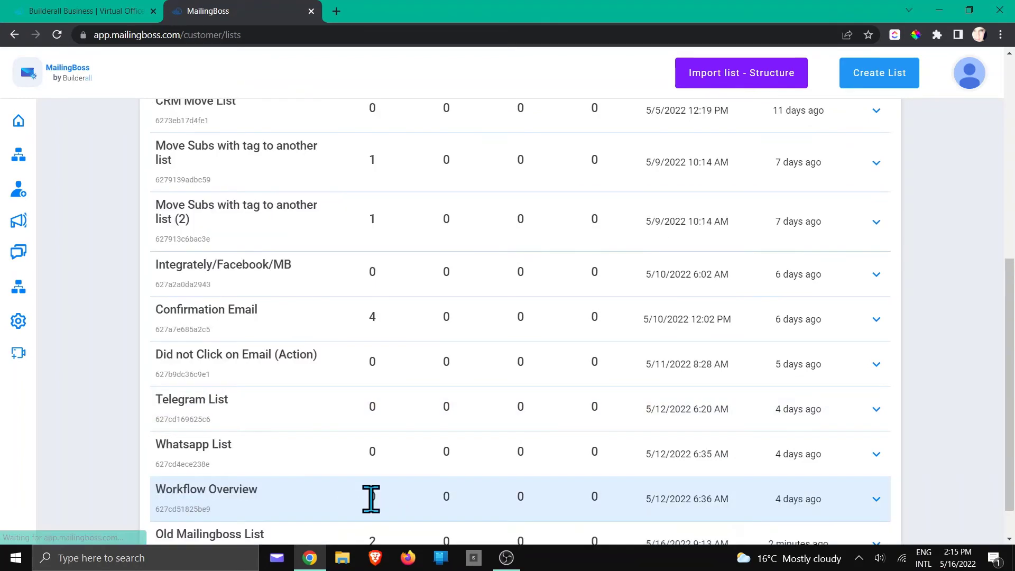
pyautogui.scroll(-1, 479, 482)
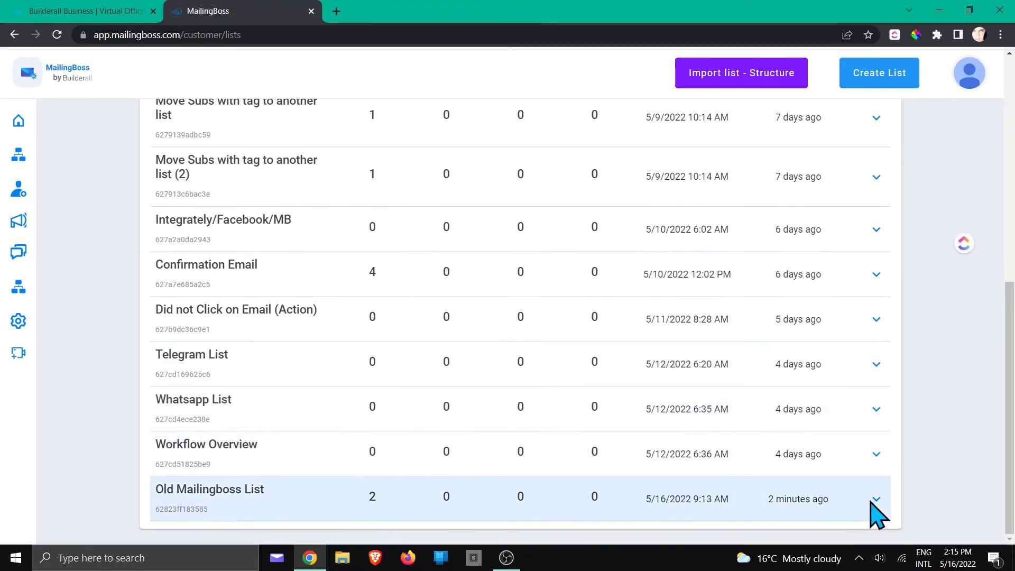
pyautogui.click(876, 499)
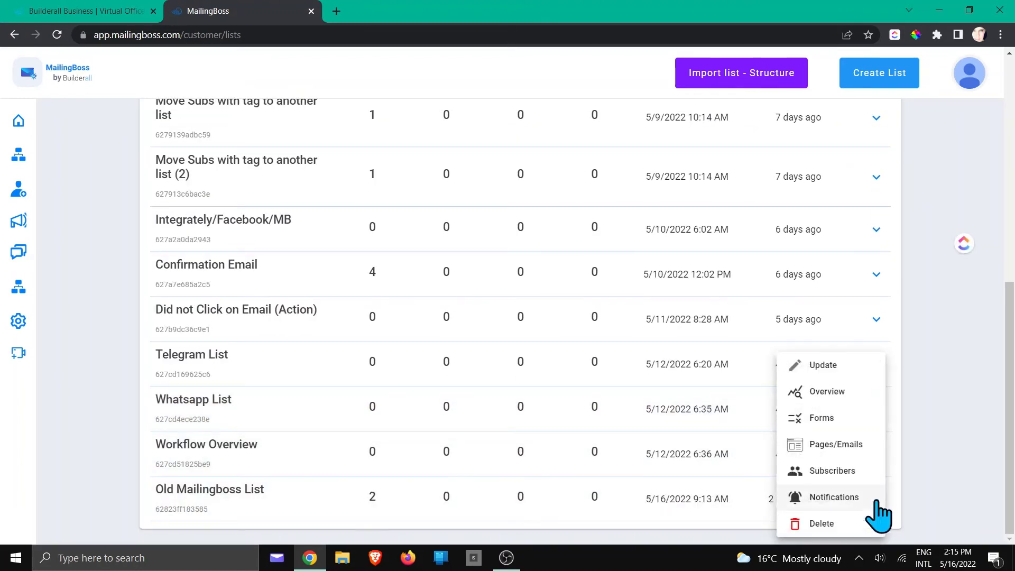
pyautogui.click(836, 470)
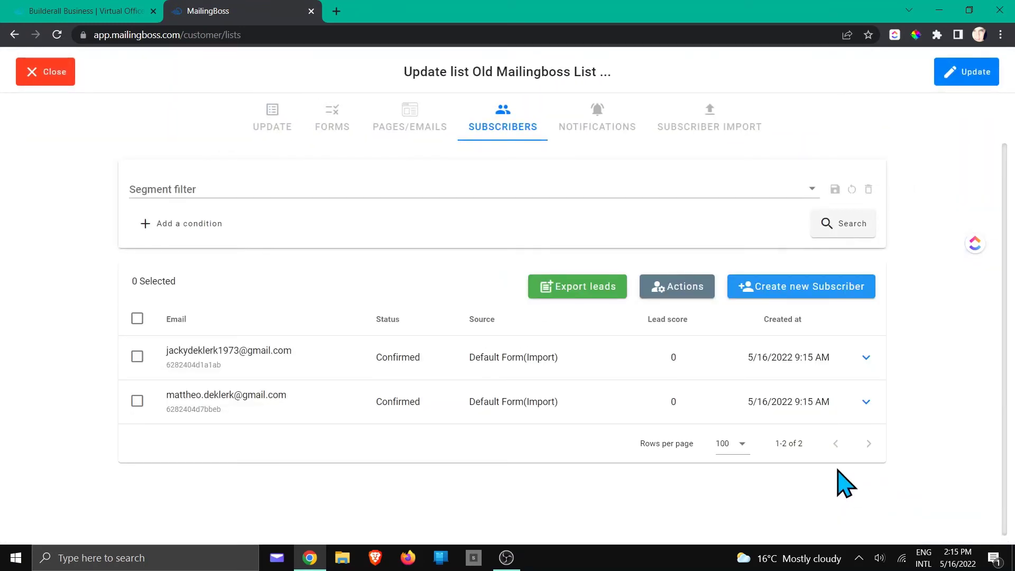
pyautogui.click(868, 358)
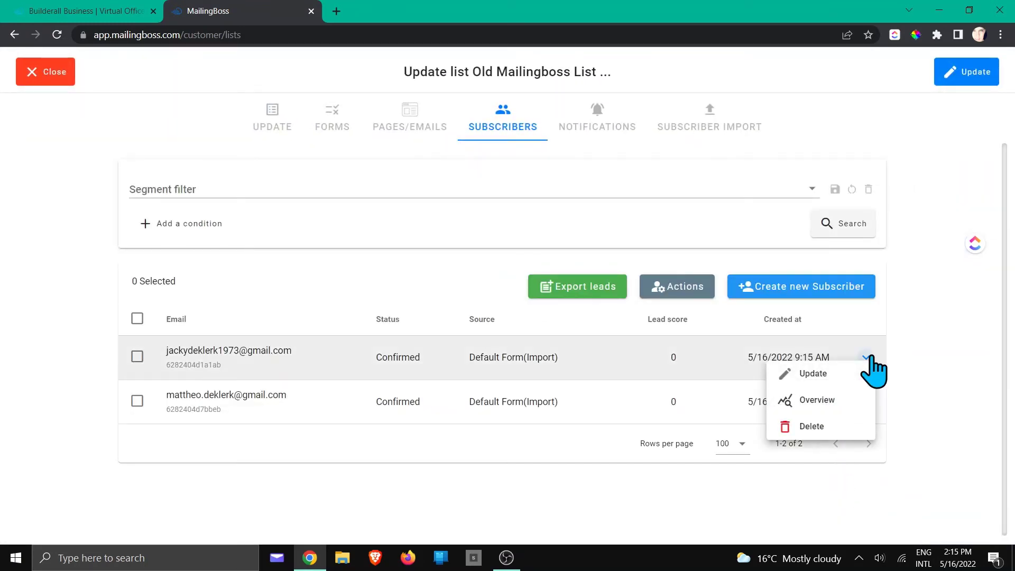
pyautogui.click(815, 374)
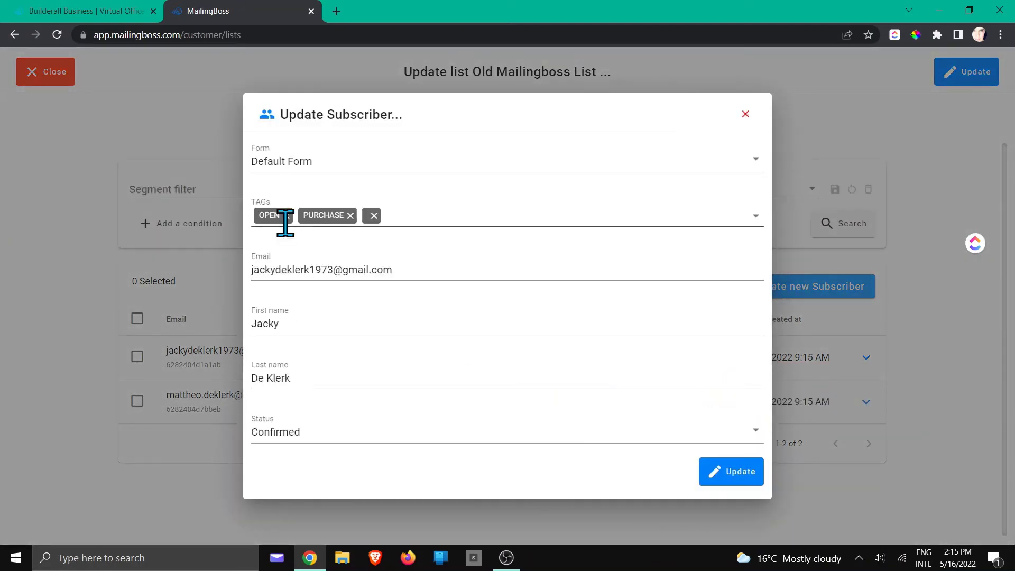
pyautogui.click(746, 114)
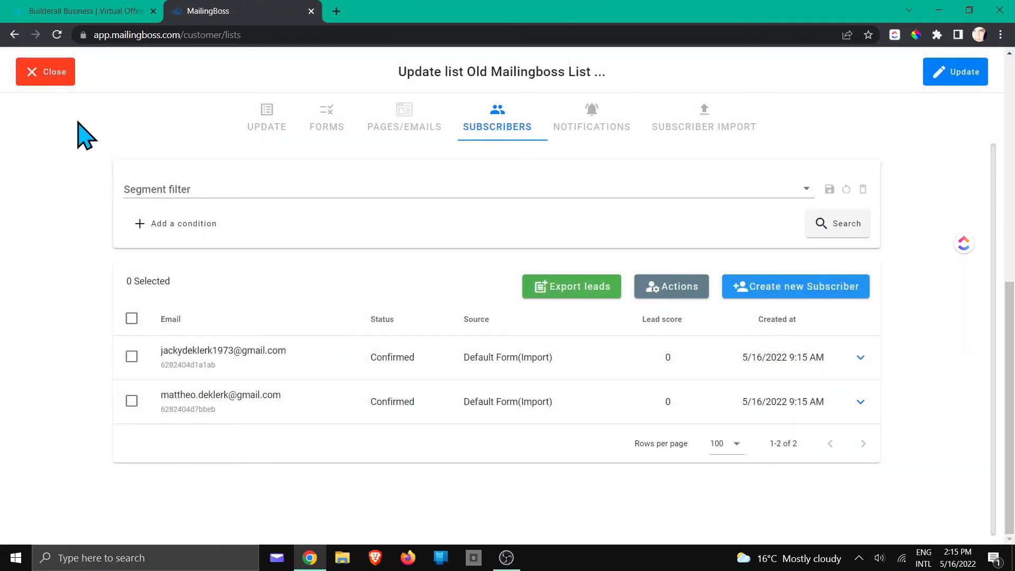
# - Return to Import list - Structure and reopen Subscriber import for the Old Mailingboss List
pyautogui.click(48, 77)
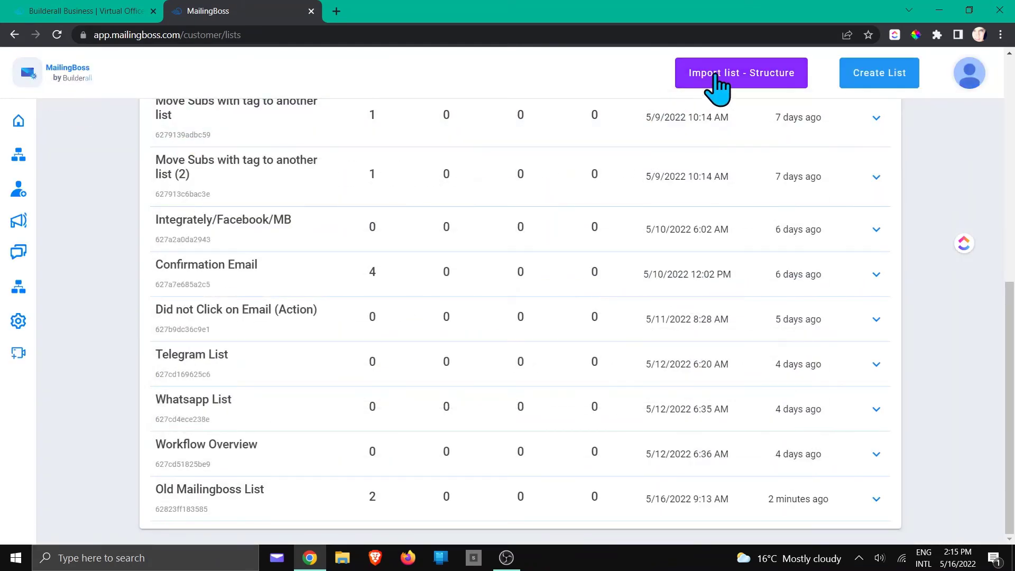
pyautogui.click(700, 79)
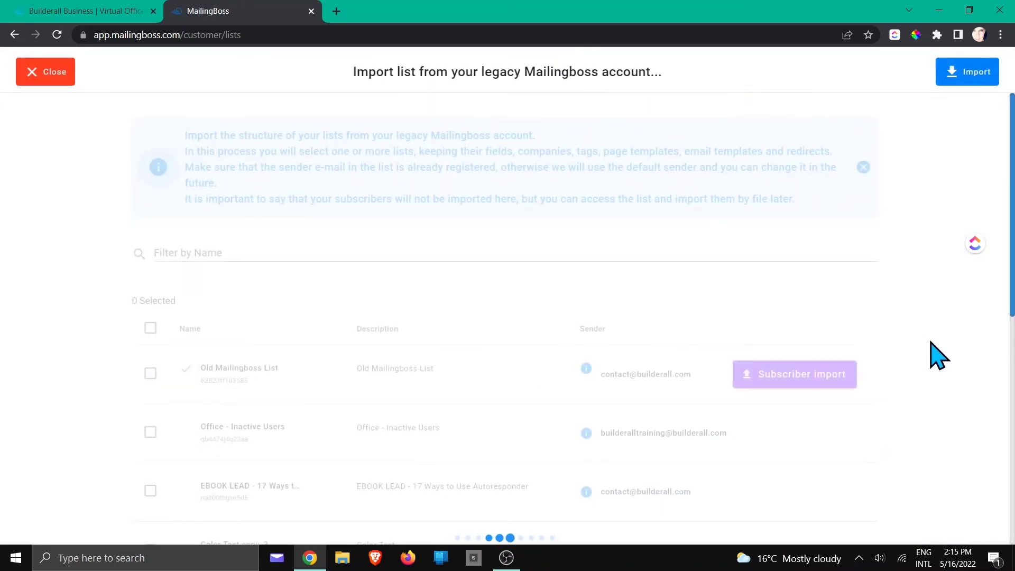
pyautogui.scroll(-3, 913, 325)
pyautogui.scroll(-3, 902, 312)
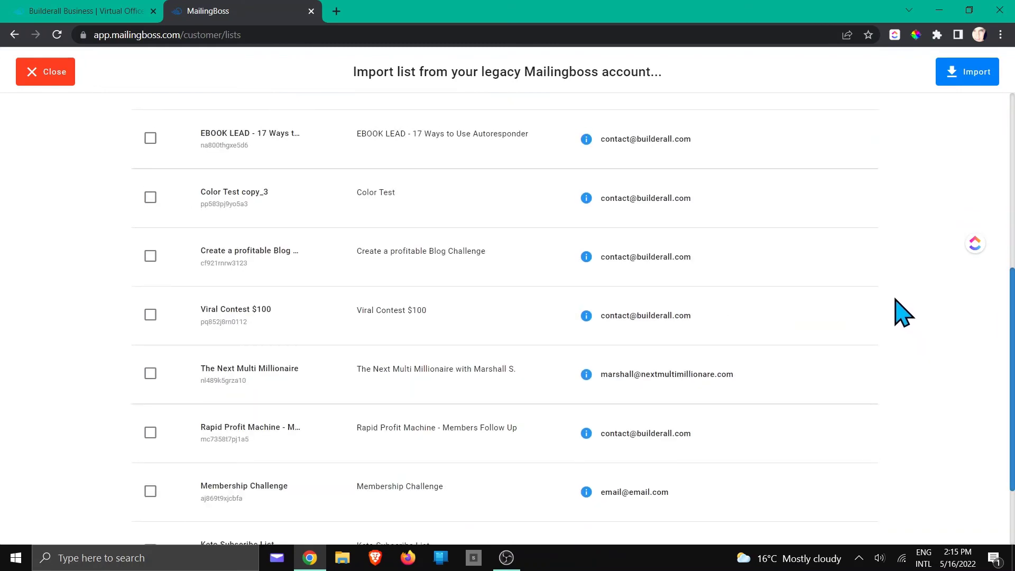
pyautogui.scroll(7, 902, 313)
pyautogui.click(769, 388)
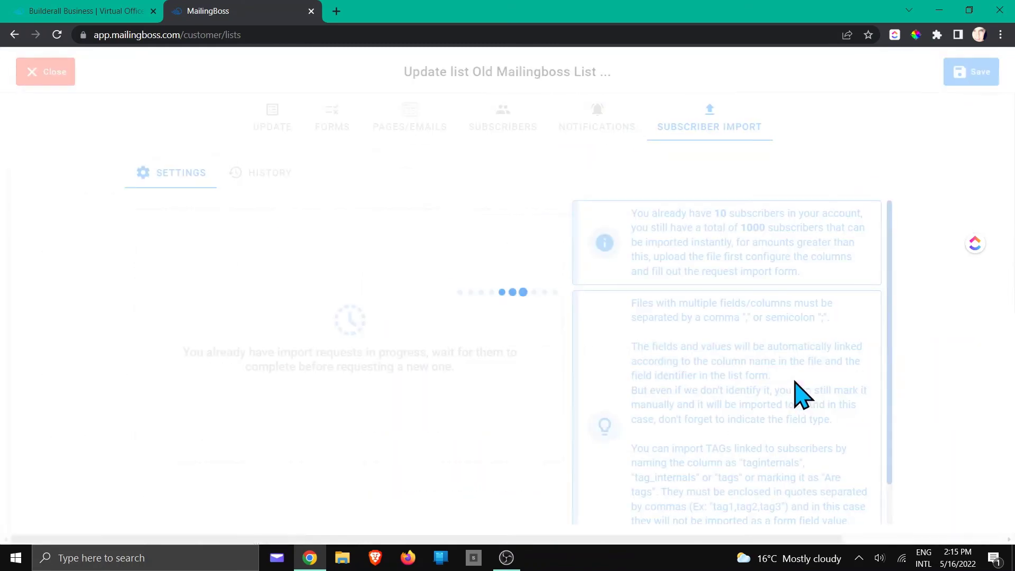
pyautogui.scroll(-2, 740, 412)
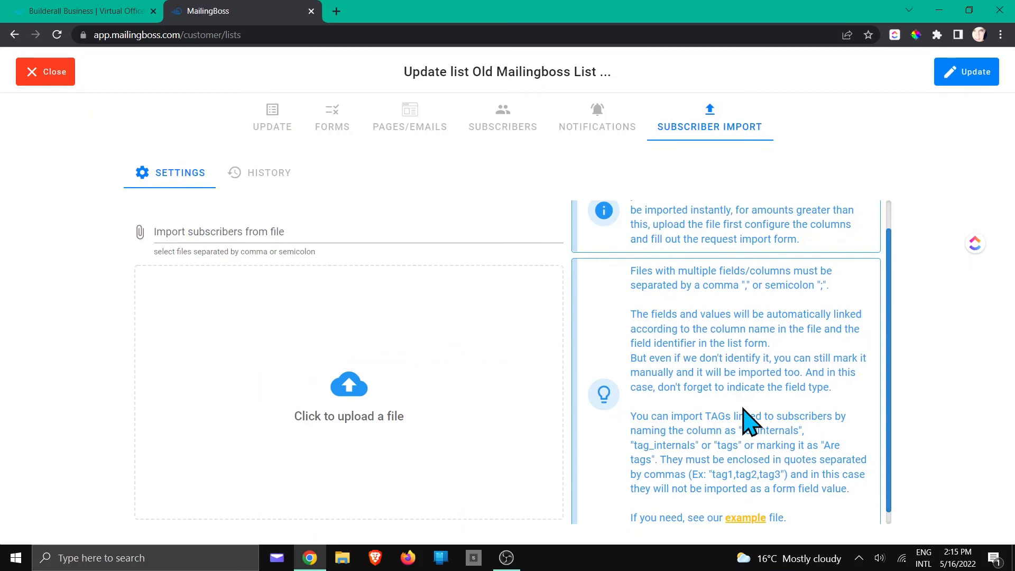